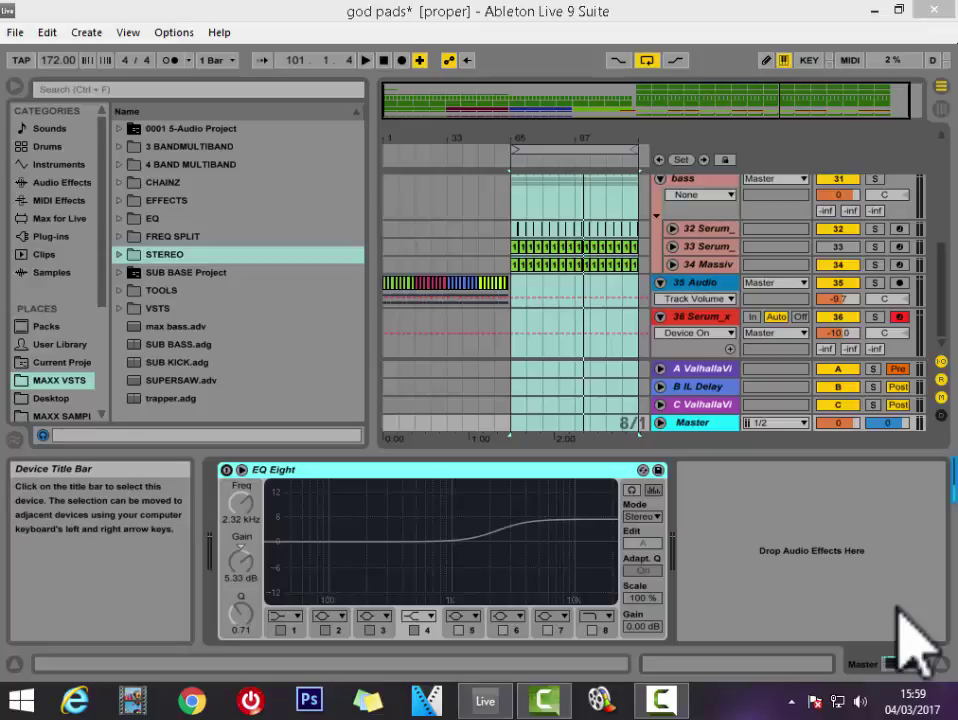
# Add the Limiter audio effect to the Master track's device chain before EQ Eight.
pyautogui.click(66, 222)
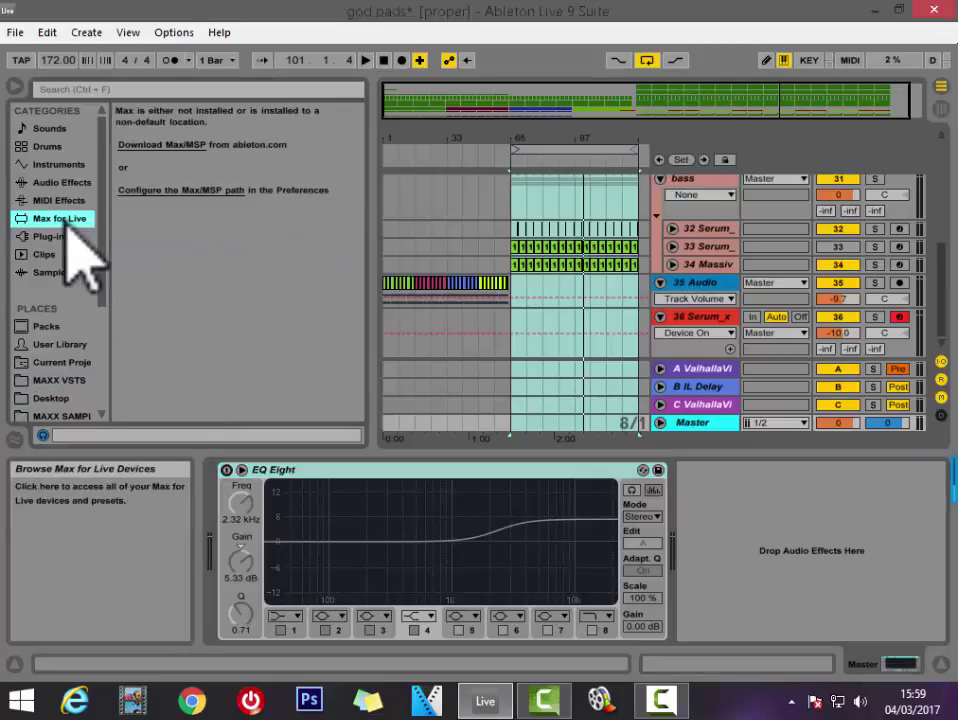
pyautogui.click(62, 183)
pyautogui.scroll(-3, 195, 297)
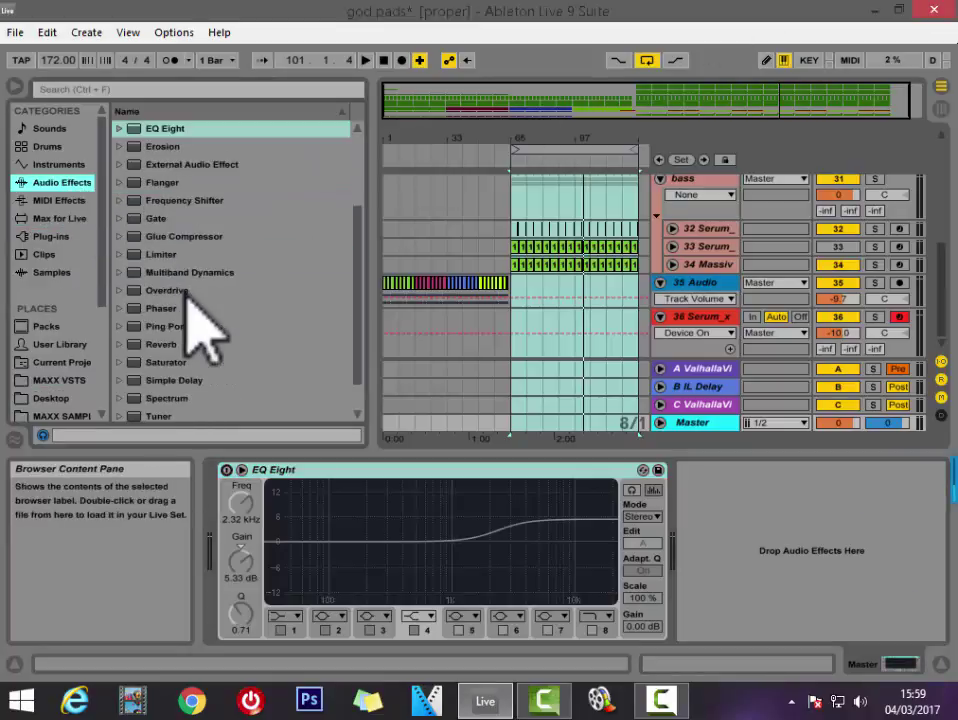
pyautogui.moveTo(155, 254)
pyautogui.mouseDown()
pyautogui.moveTo(171, 443)
pyautogui.moveTo(212, 603)
pyautogui.moveTo(219, 586)
pyautogui.moveTo(573, 506)
pyautogui.mouseUp()
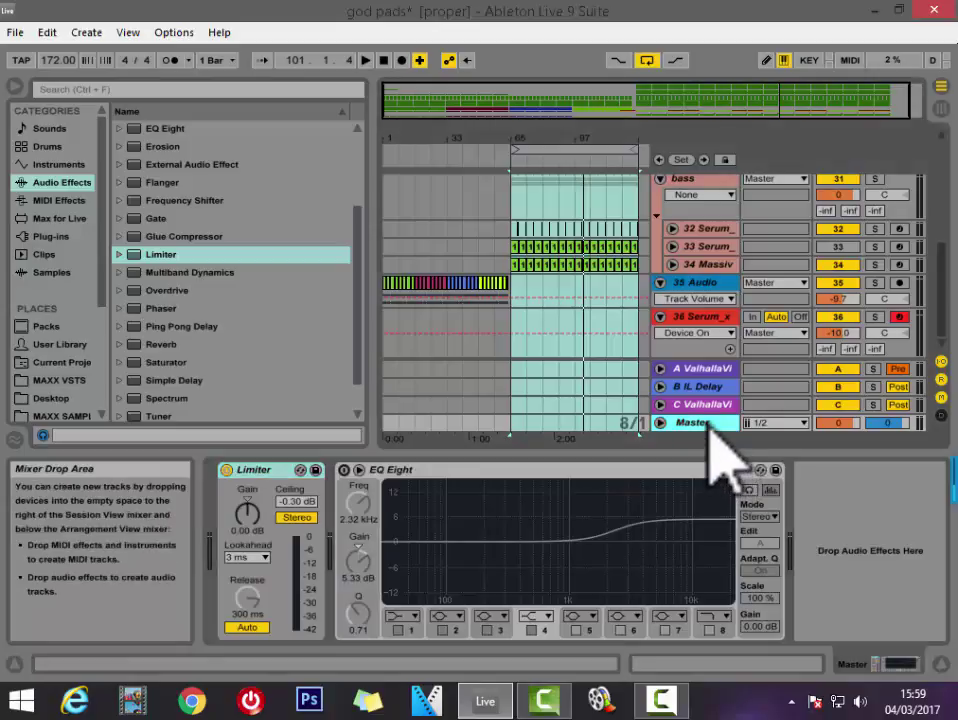
# Insert the FabFilter Pro-L (Mono) x64 plug-in between the Limiter and EQ Eight on the Master track.
pyautogui.click(50, 237)
pyautogui.scroll(-3, 220, 267)
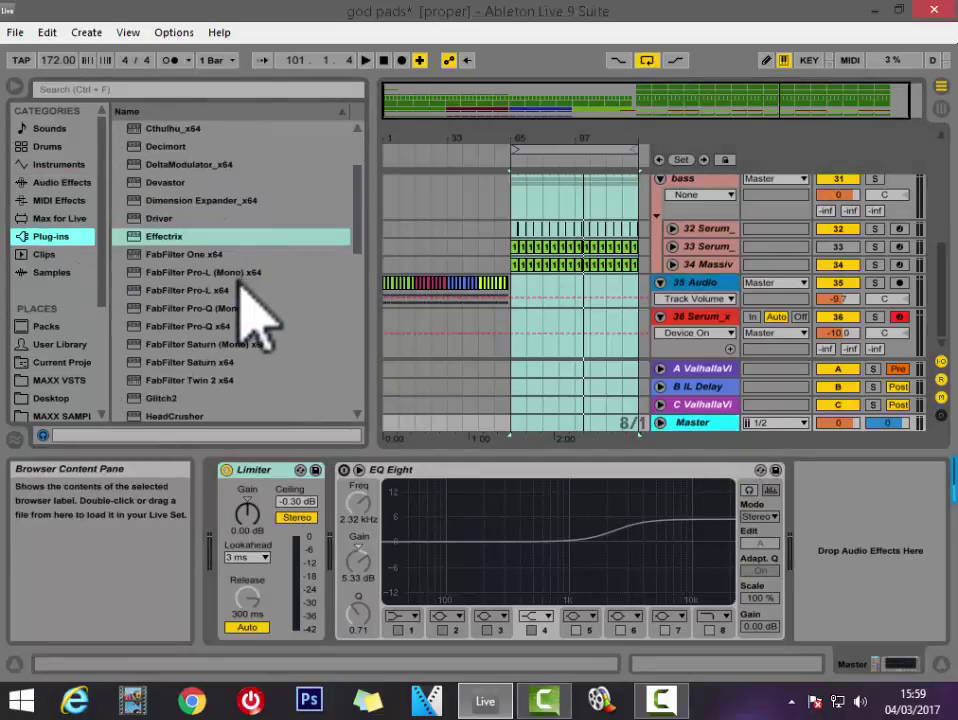
pyautogui.moveTo(240, 272); pyautogui.dragTo(333, 567)
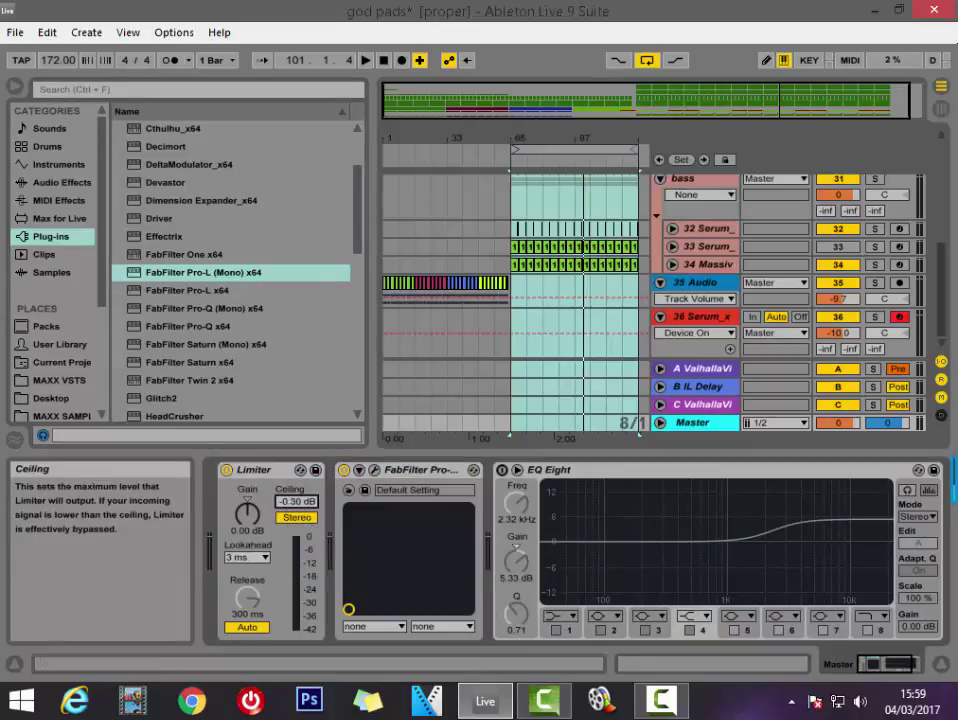
# Set the Limiter's ceiling to -1.88 dB.
pyautogui.moveTo(296, 501); pyautogui.dragTo(296, 512)
pyautogui.moveTo(296, 512); pyautogui.dragTo(290, 507)
pyautogui.moveTo(297, 499)
pyautogui.mouseDown()
pyautogui.moveTo(297, 510)
pyautogui.moveTo(297, 502)
pyautogui.mouseUp()
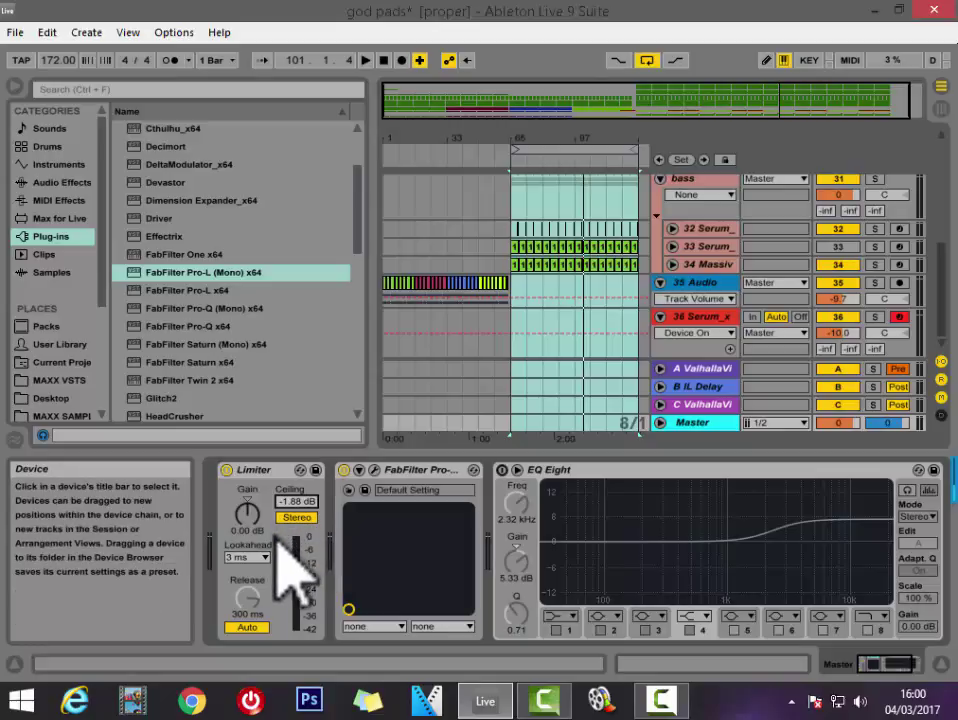
# Play back the looped section, view the 35 Audio track's devices and return to the Master device chain.
pyautogui.press('space')
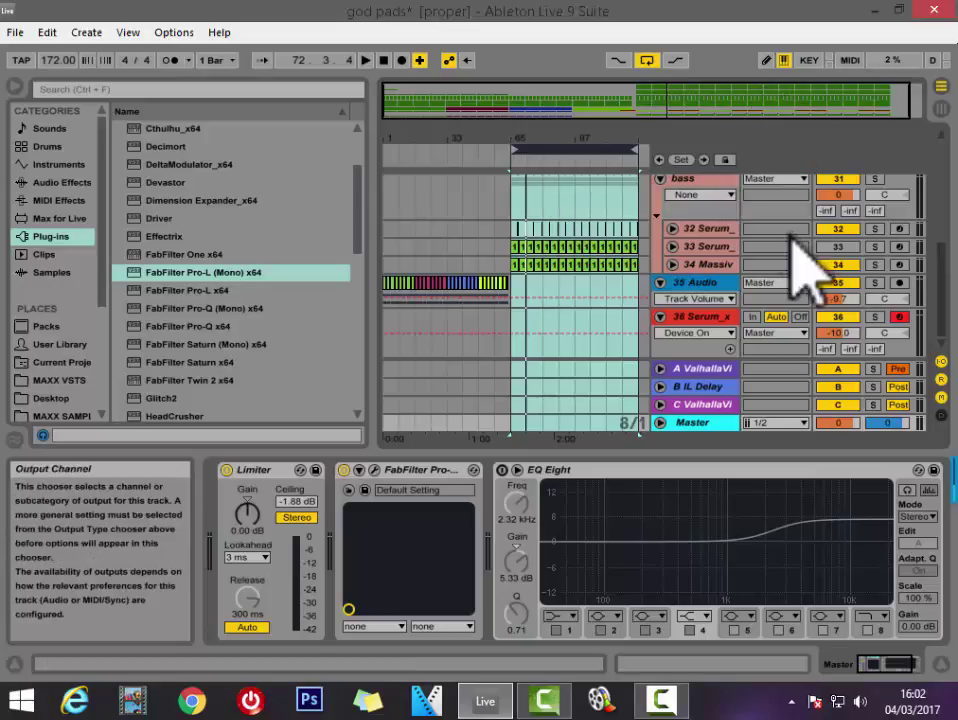
pyautogui.click(712, 282)
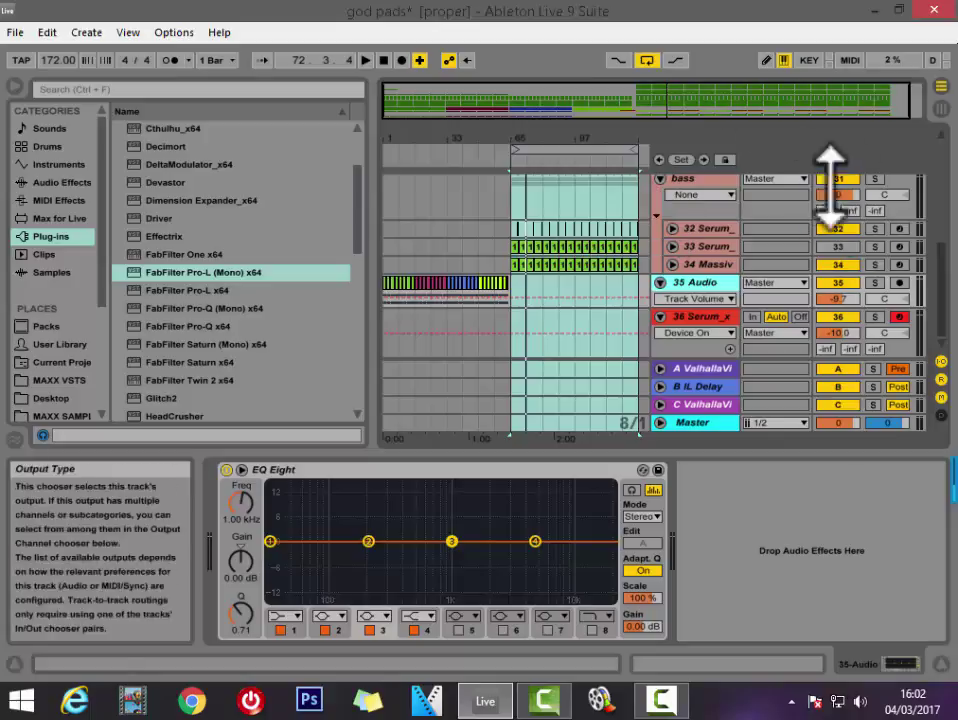
pyautogui.click(722, 421)
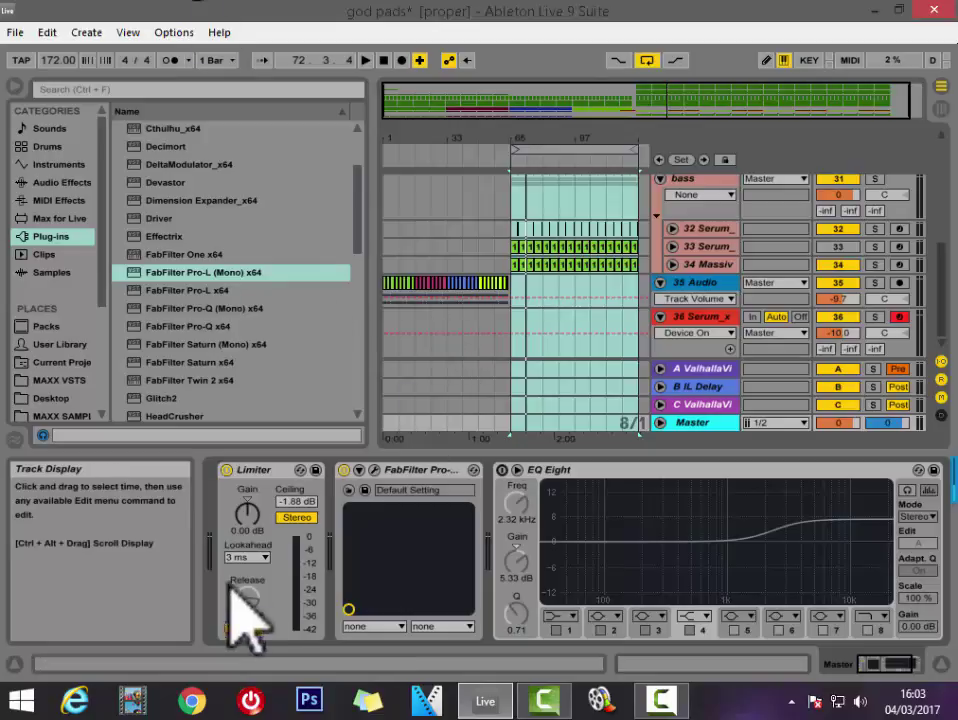
# Try a 1.5 ms lookahead on the Limiter and return it to 3 ms.
pyautogui.click(248, 471)
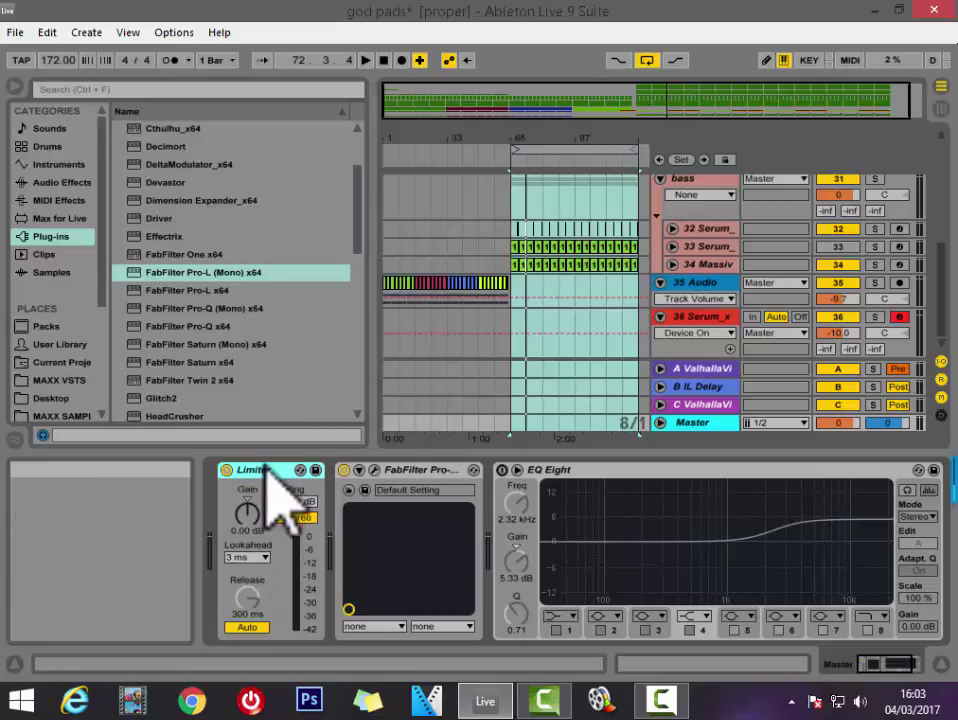
pyautogui.click(250, 557)
pyautogui.click(255, 585)
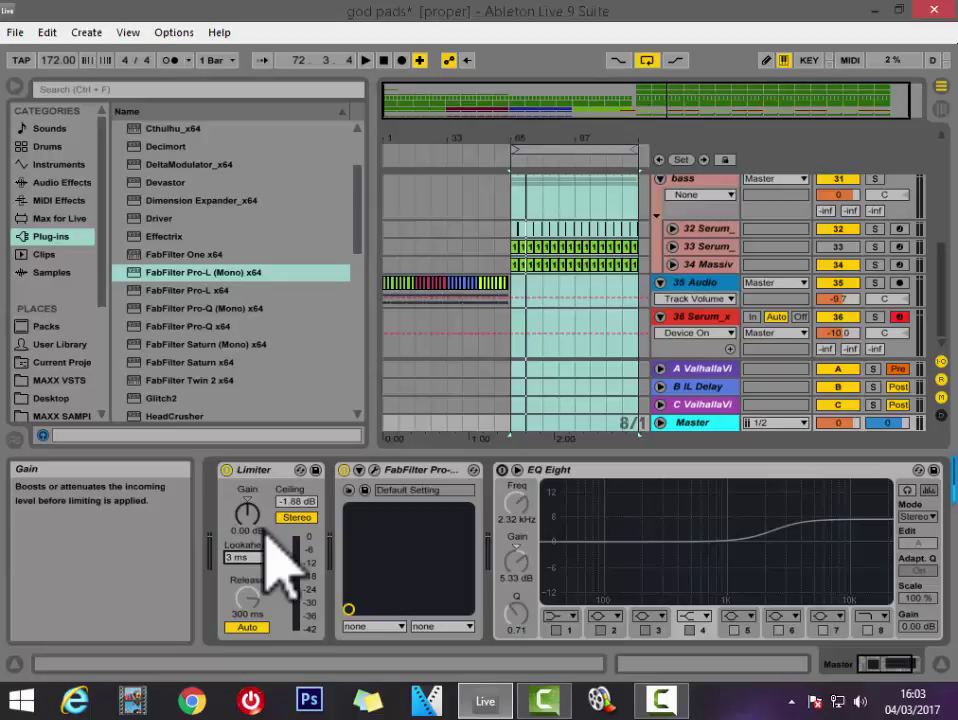
pyautogui.click(256, 469)
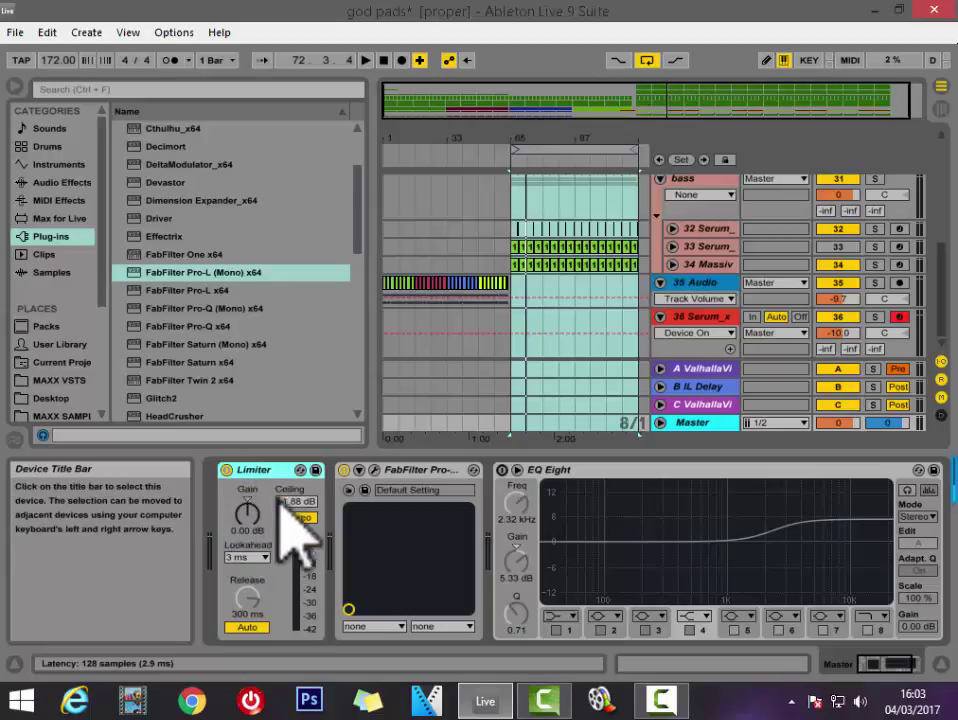
pyautogui.click(262, 557)
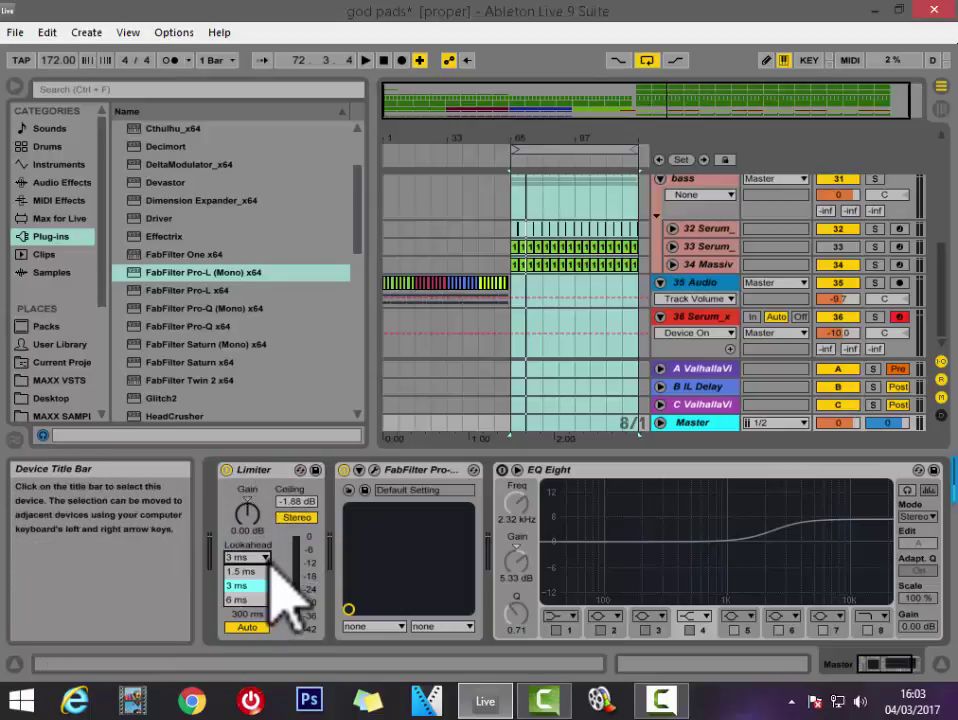
pyautogui.click(248, 571)
pyautogui.click(264, 558)
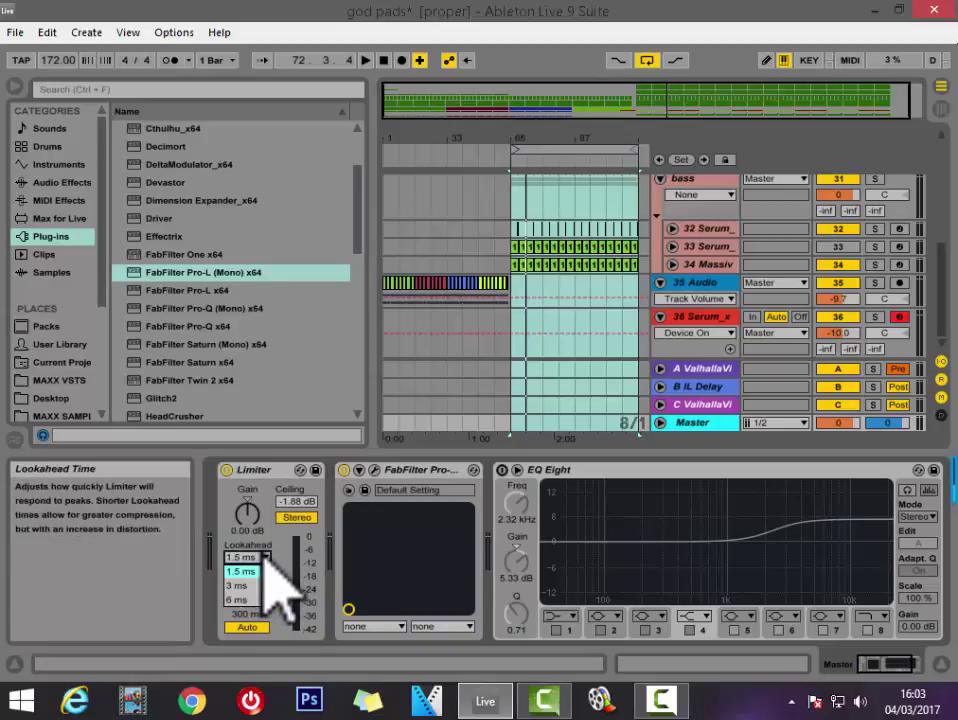
pyautogui.click(256, 585)
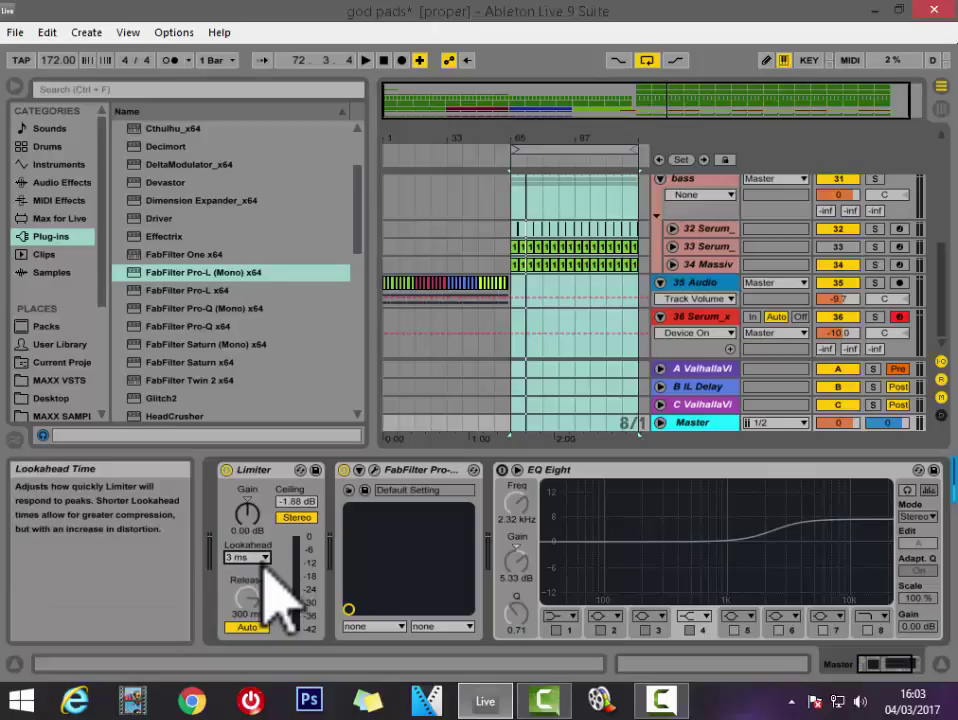
# Try a 6 ms lookahead on the Limiter and return it to 3 ms.
pyautogui.click(265, 559)
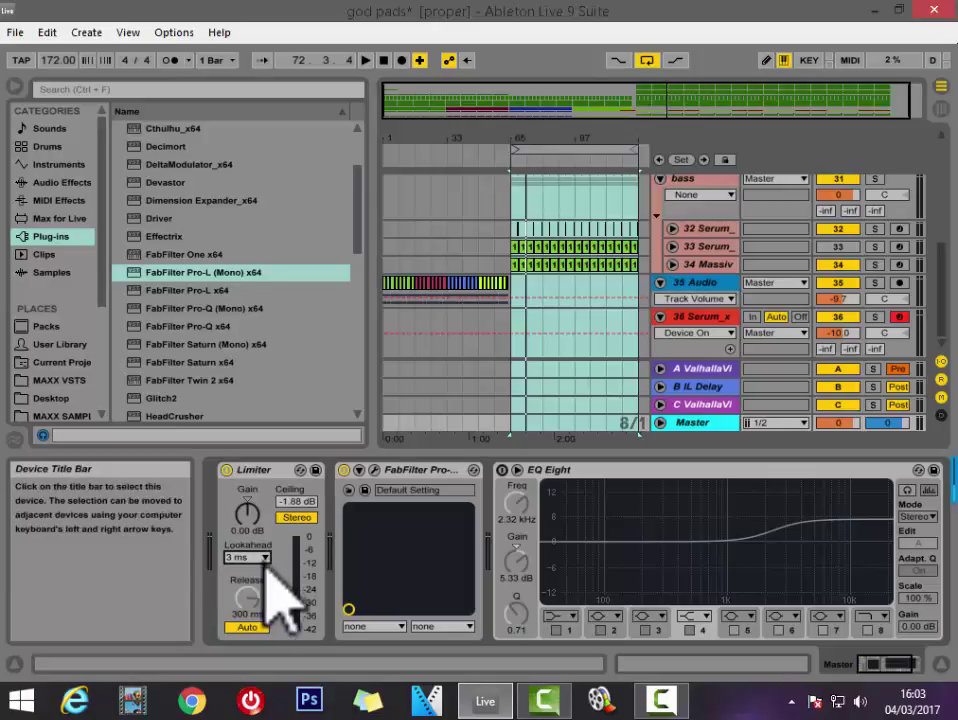
pyautogui.click(262, 598)
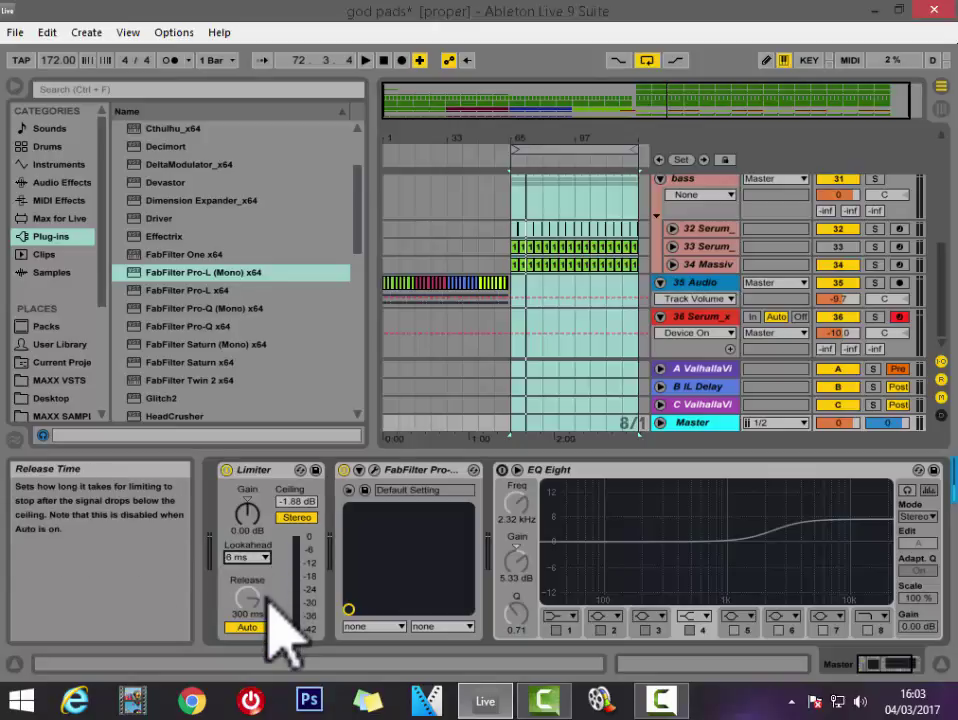
pyautogui.click(263, 557)
pyautogui.click(247, 587)
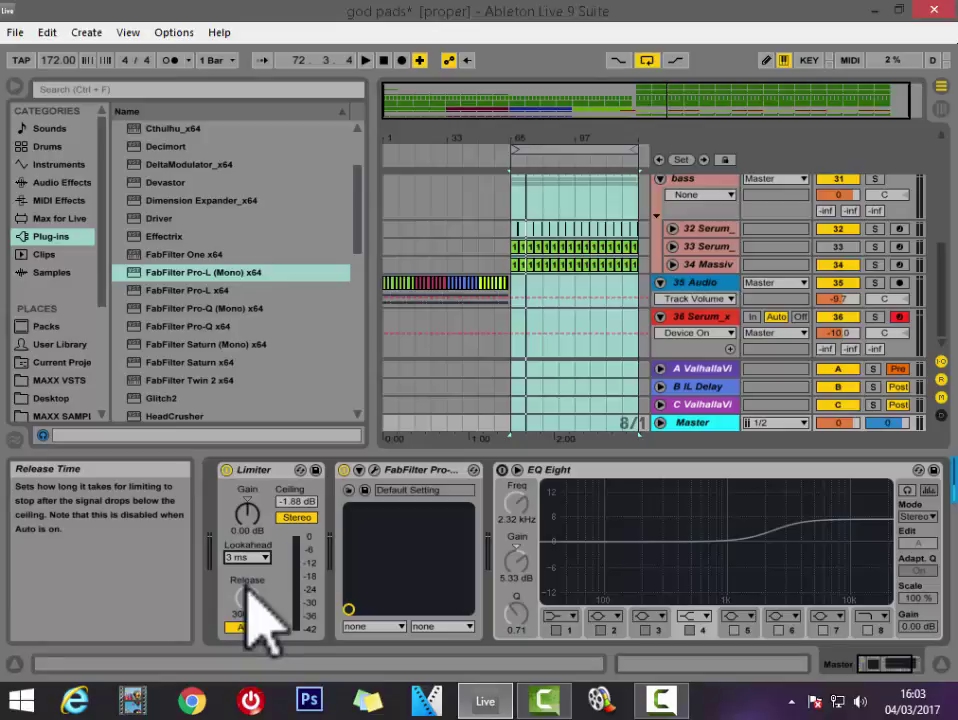
# Switch the Limiter's lookahead through 1.5 ms and 6 ms, and set it back to 3 ms.
pyautogui.click(250, 557)
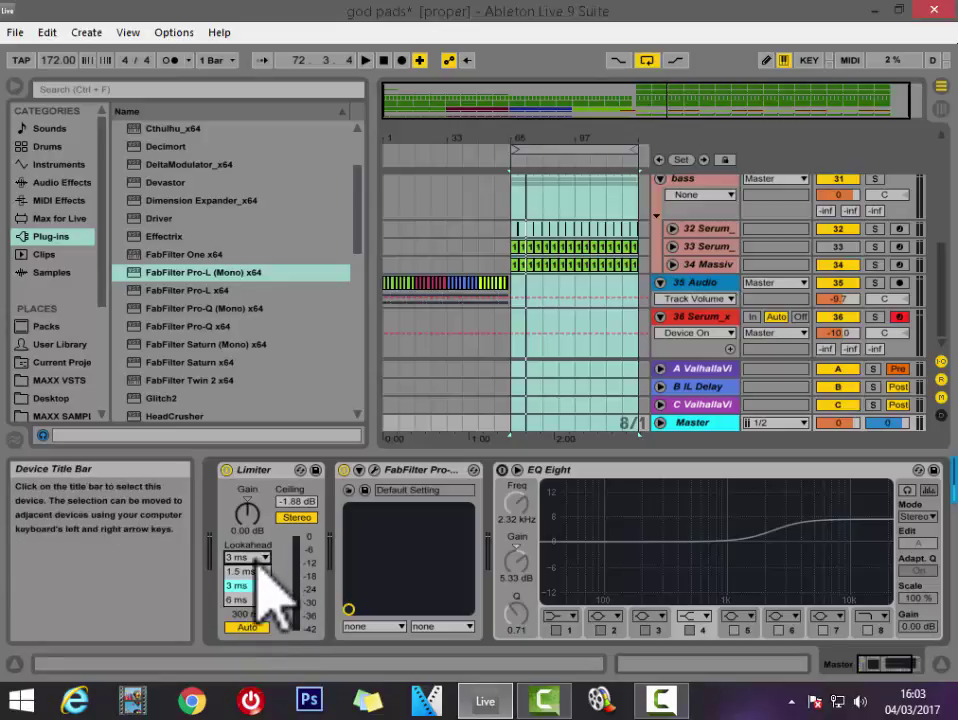
pyautogui.click(255, 570)
pyautogui.click(253, 560)
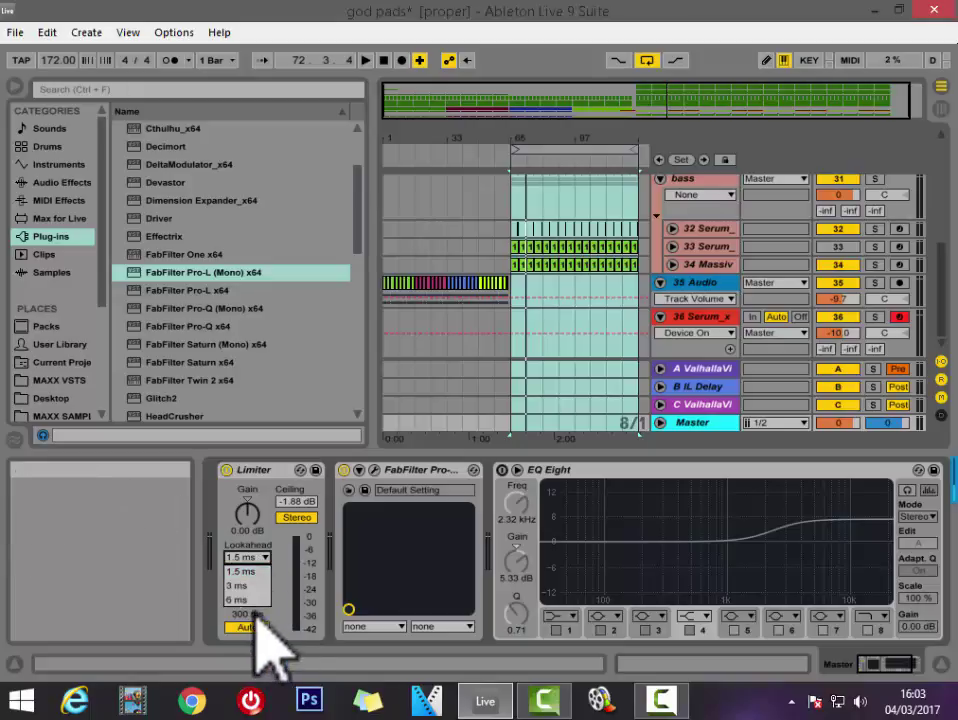
pyautogui.click(243, 605)
pyautogui.click(253, 560)
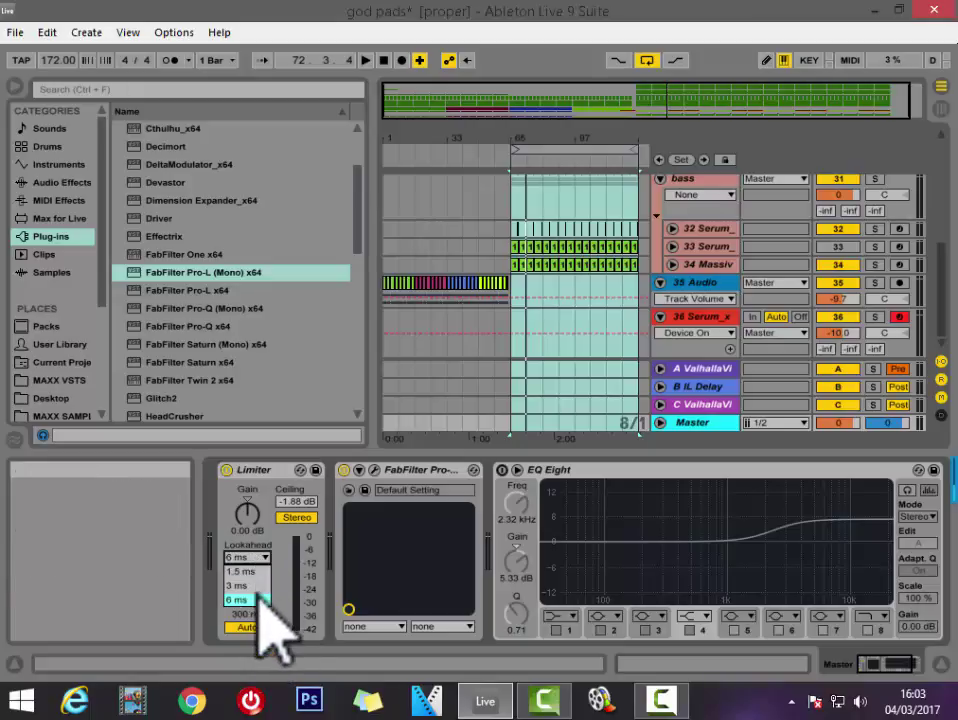
pyautogui.click(250, 601)
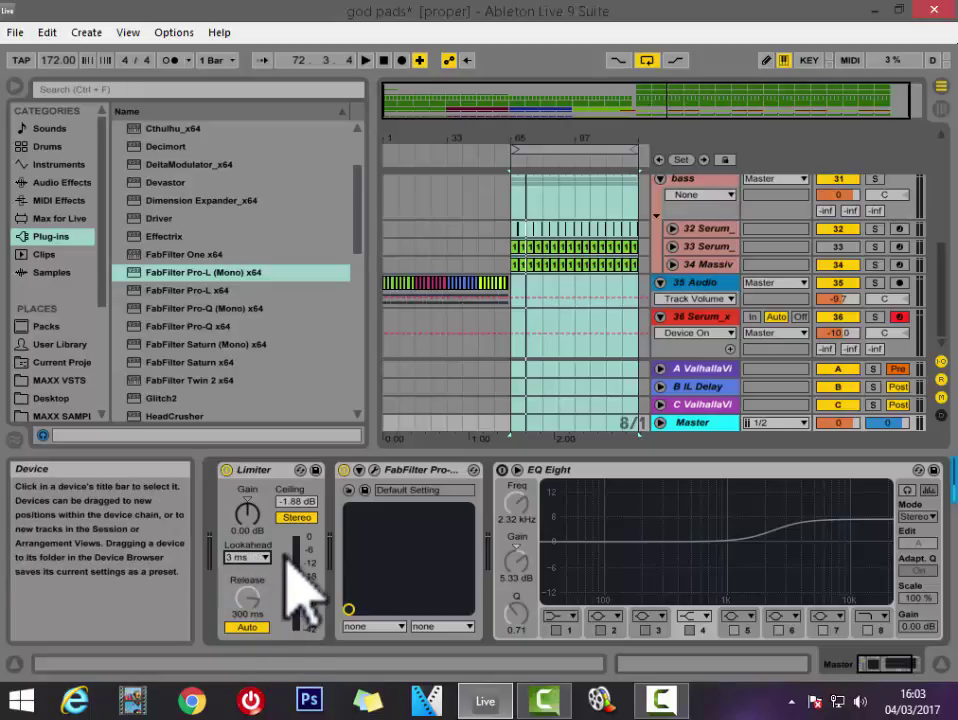
# Raise the Limiter's gain to 3.80 dB.
pyautogui.click(247, 470)
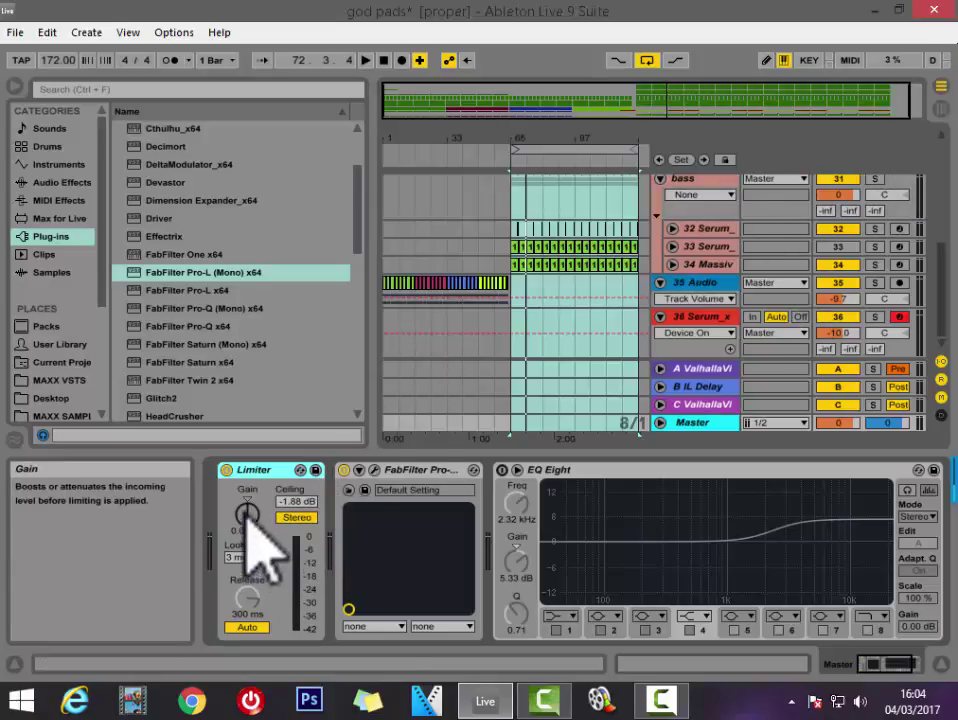
pyautogui.moveTo(247, 510); pyautogui.dragTo(247, 495)
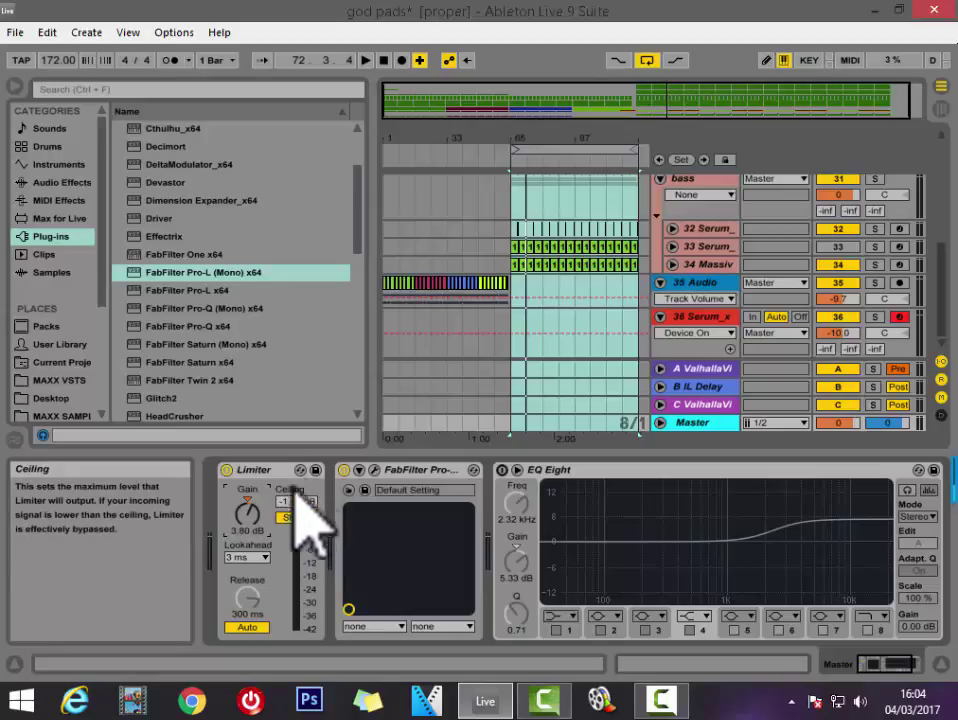
# Open the FabFilter Pro-L window, move it clear of the device chain and raise its gain to +5.15 dB.
pyautogui.click(376, 470)
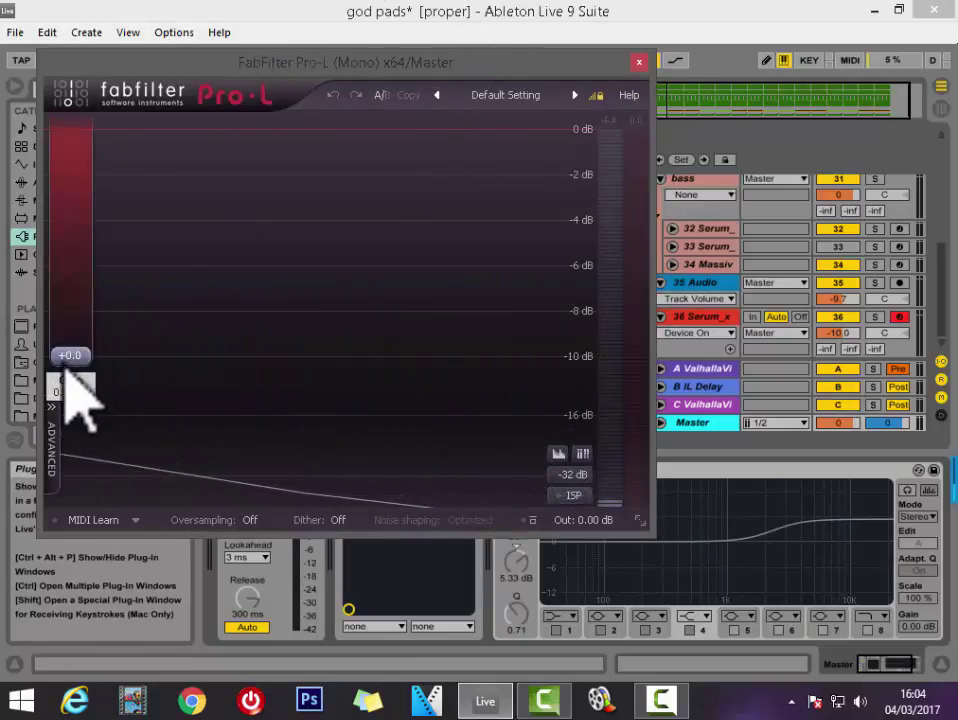
pyautogui.moveTo(374, 72); pyautogui.dragTo(417, 25)
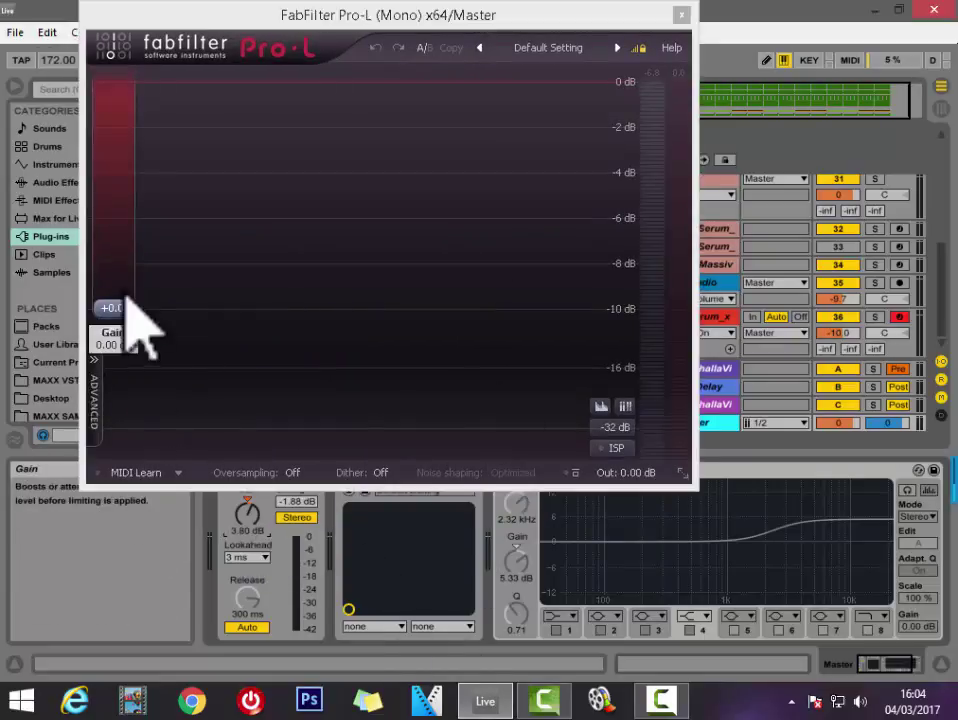
pyautogui.moveTo(122, 306); pyautogui.dragTo(124, 268)
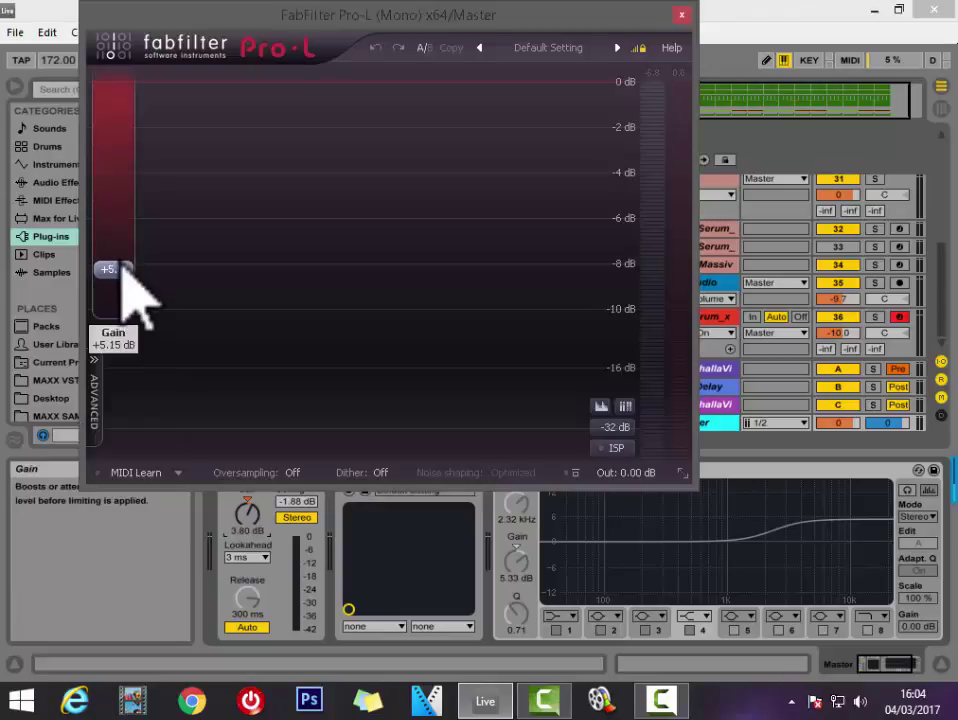
# In Pro-L's advanced settings, raise the lookahead to about mid-range and lower the attack to near its minimum.
pyautogui.click(78, 386)
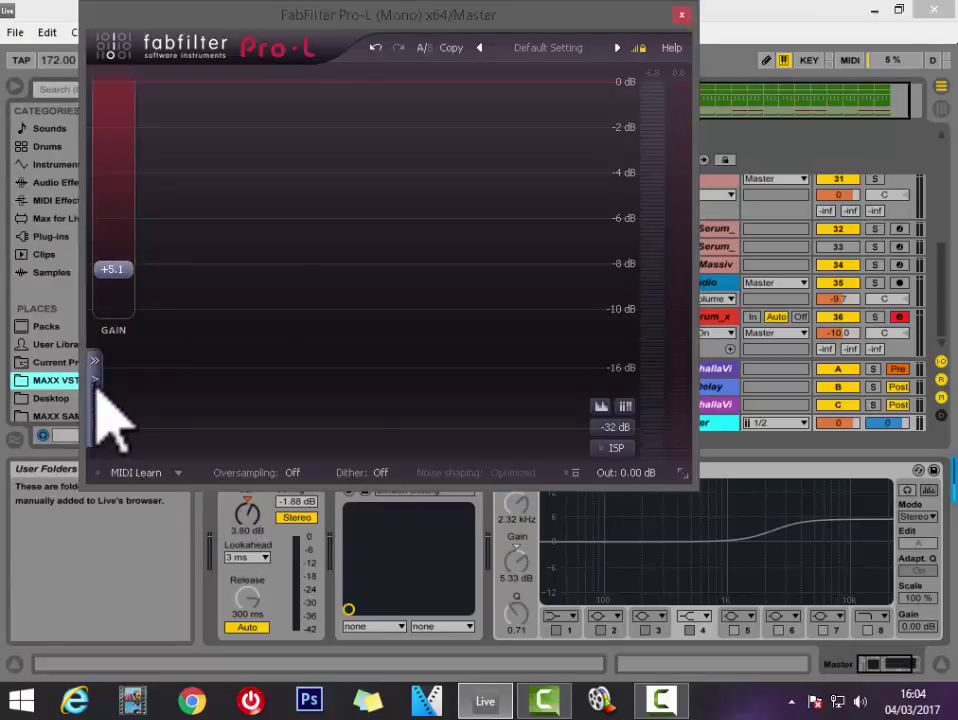
pyautogui.click(93, 368)
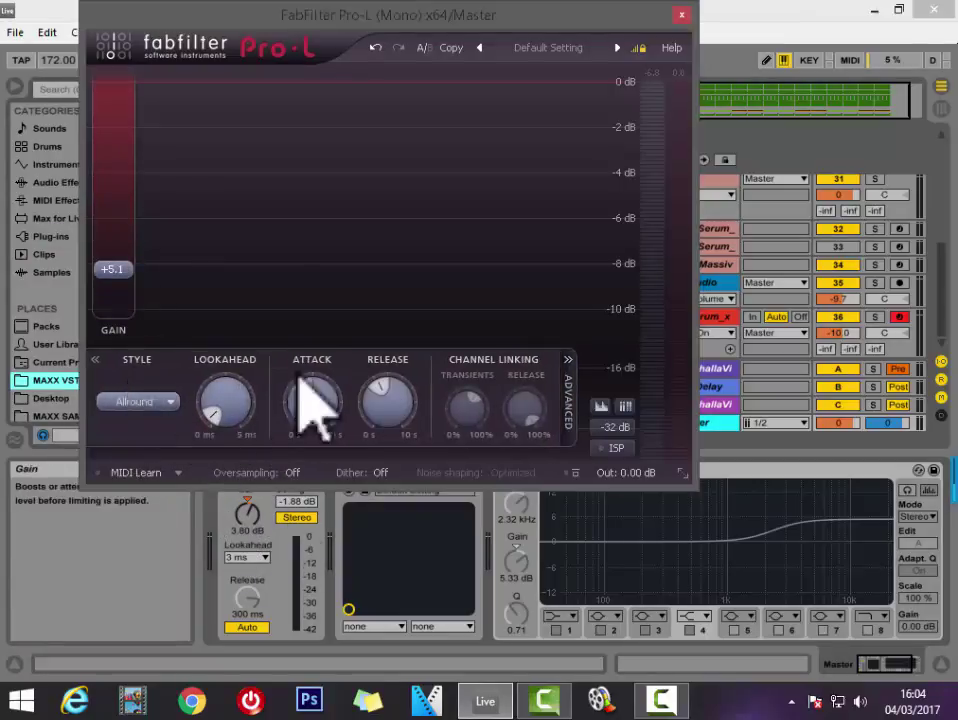
pyautogui.moveTo(250, 368); pyautogui.dragTo(280, 330)
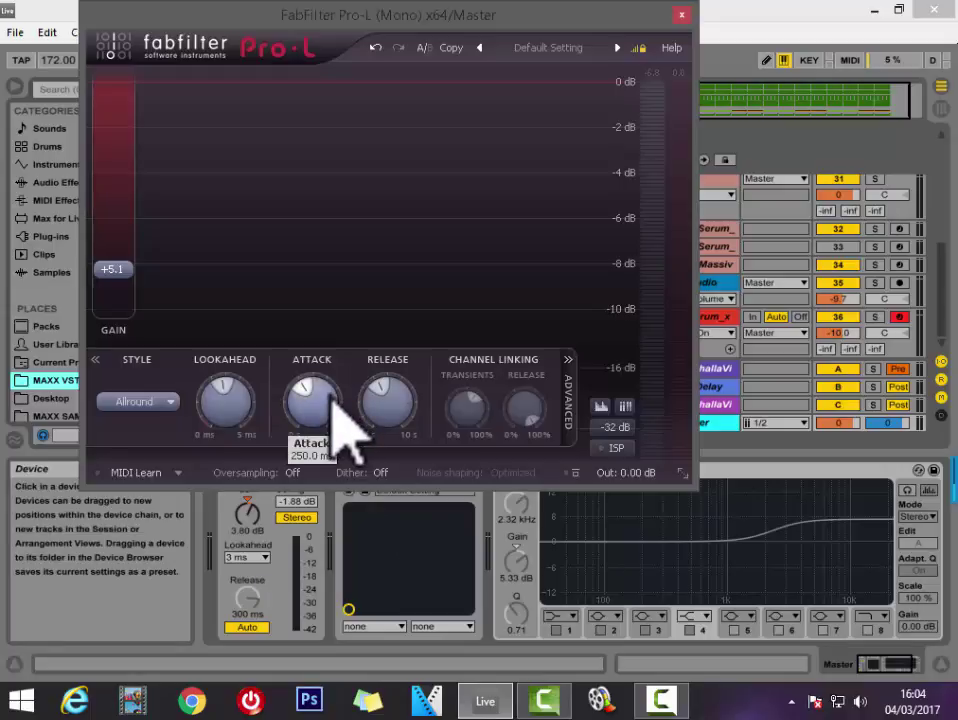
pyautogui.moveTo(334, 400)
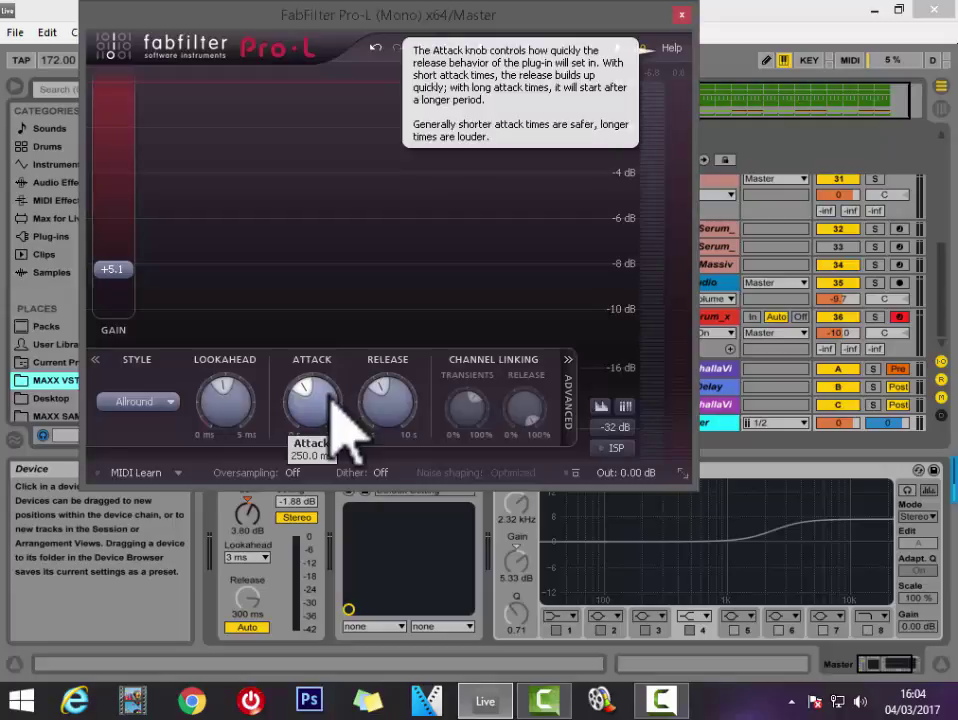
pyautogui.moveTo(333, 399); pyautogui.dragTo(334, 477)
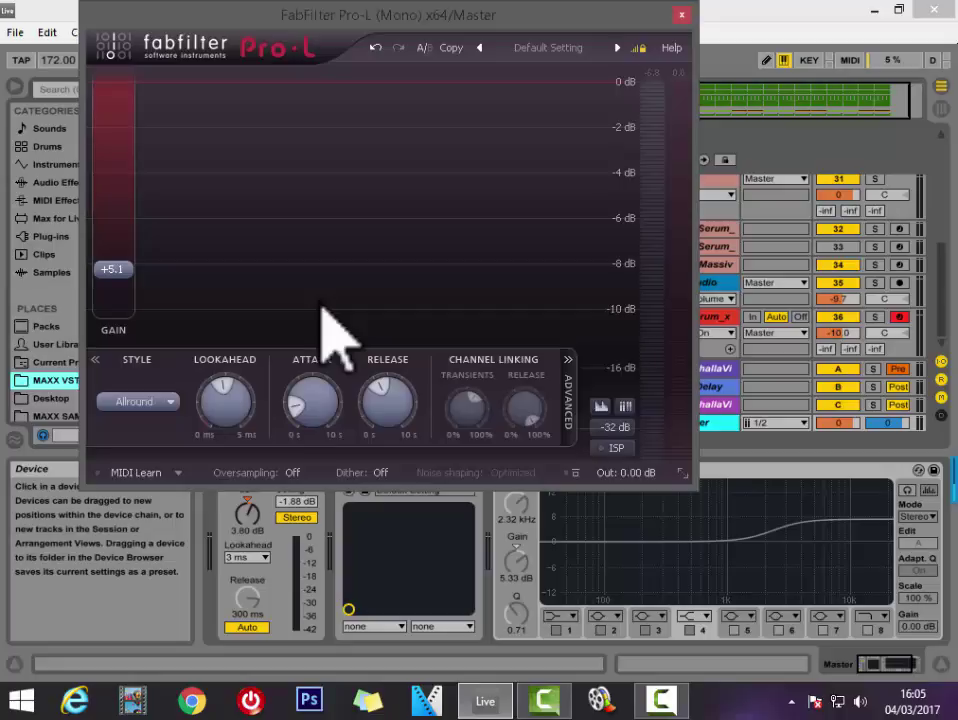
# Change Pro-L's limiting style to Transparent and close the plug-in window.
pyautogui.moveTo(324, 400)
pyautogui.click(172, 400)
pyautogui.click(180, 424)
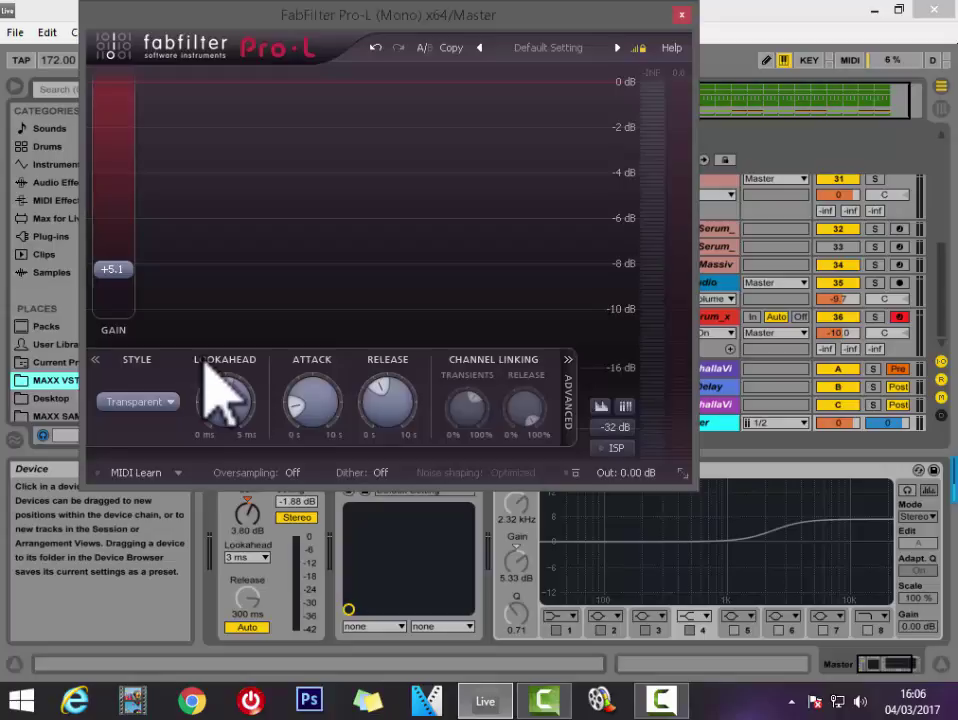
pyautogui.click(681, 15)
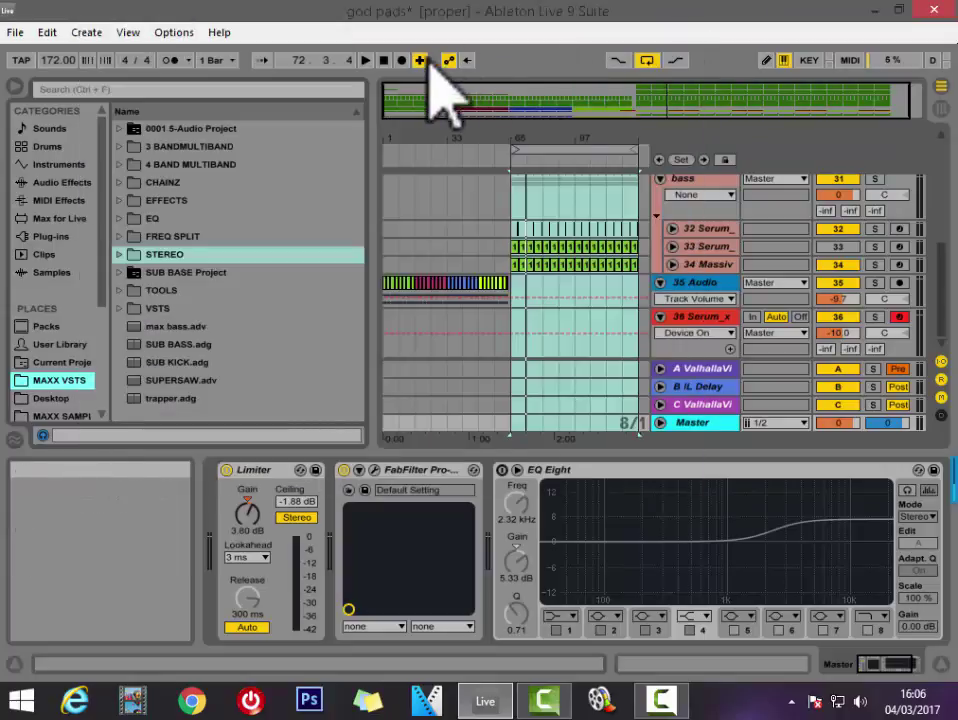